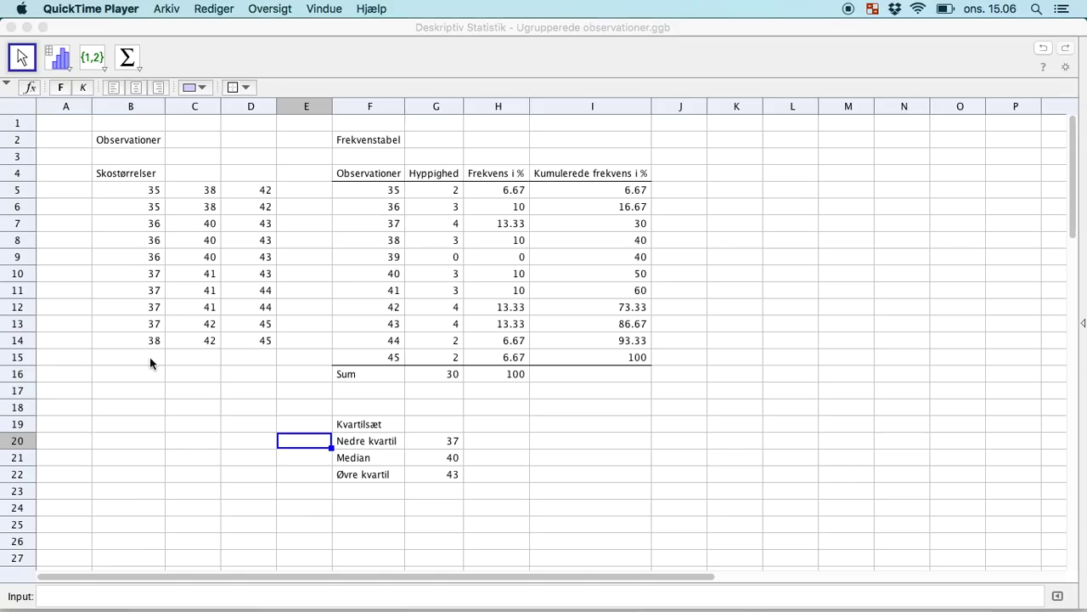
- Calculate the lower quartile of the shoe sizes in H20 with the Q1 function over B5:D14
click(391, 424)
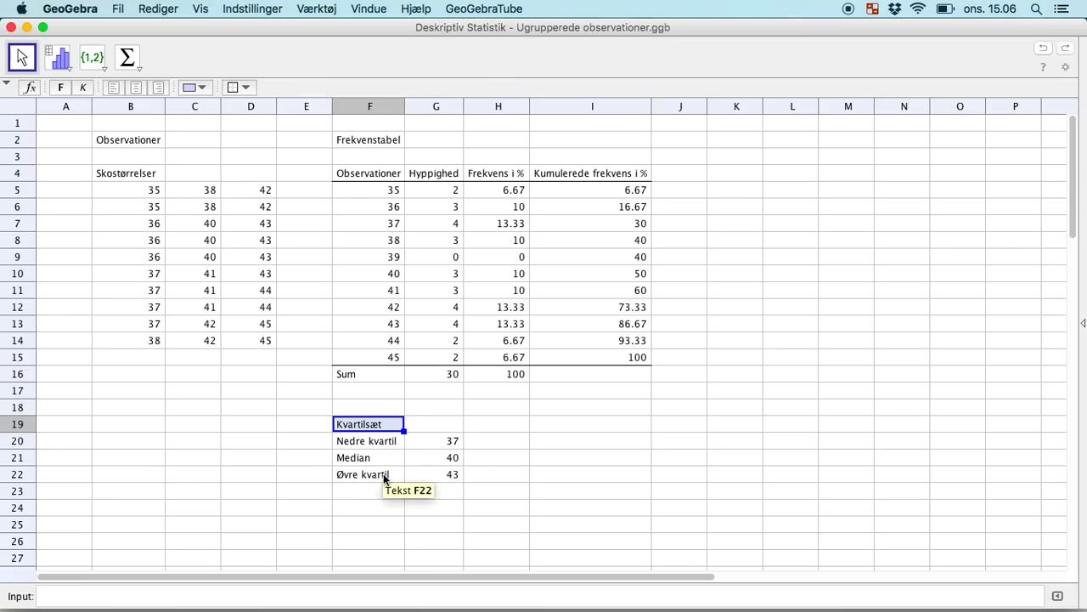
click(500, 442)
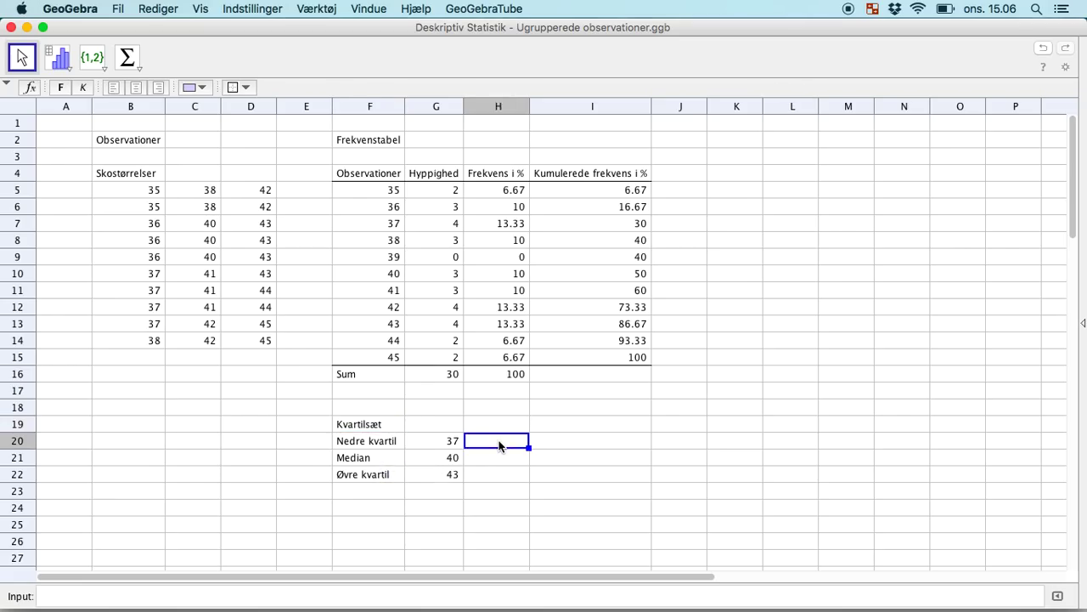
text(=Q1[)
drag(153, 195, 250, 346)
text(])
key(Return)
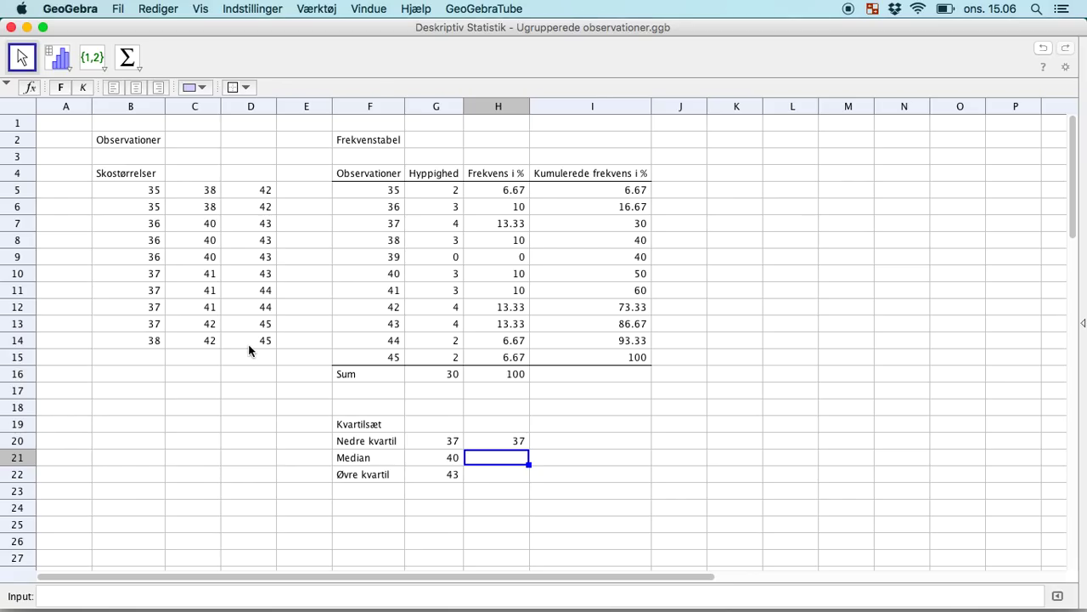
- Calculate the median of the shoe sizes in H21 with the median function over B5:D14
text(=)
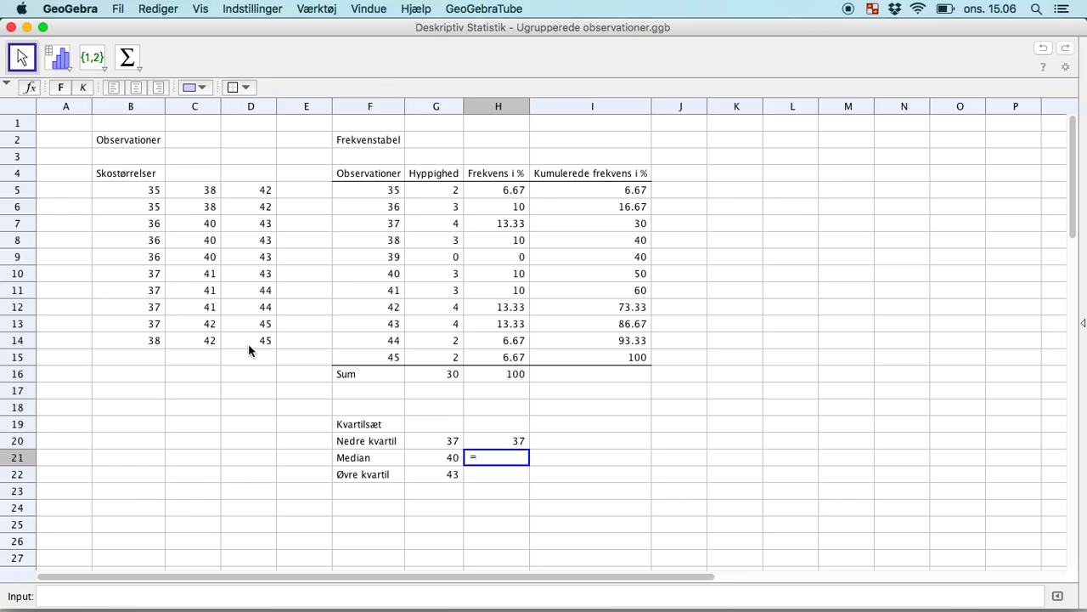
text(m)
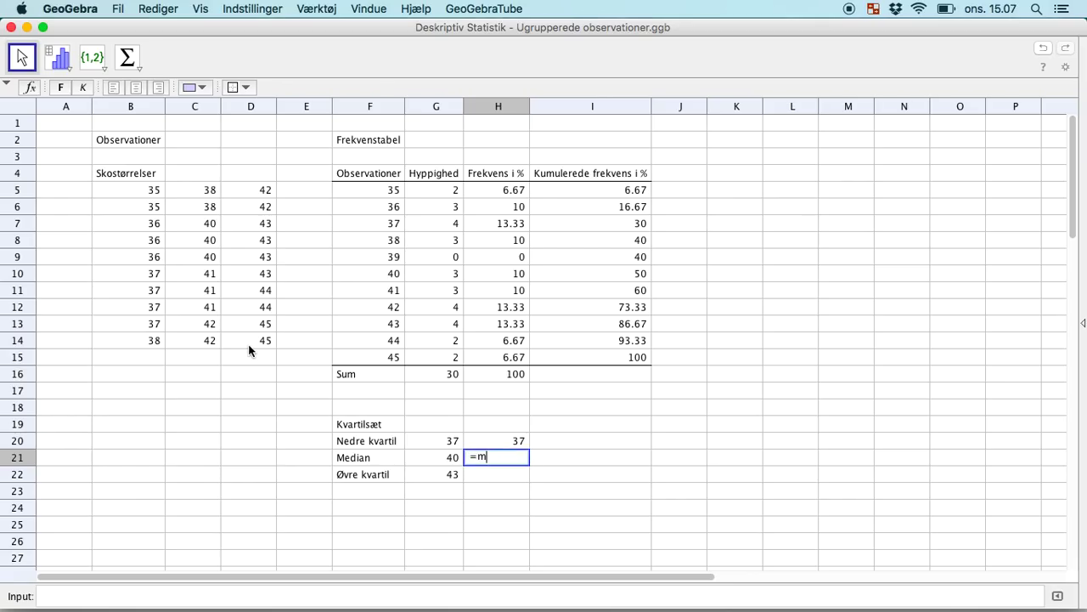
text(edian()
mouse_move(148, 195)
mouse_down()
mouse_move(212, 275)
mouse_move(222, 330)
mouse_move(253, 348)
mouse_move(254, 339)
mouse_up()
key(Return)
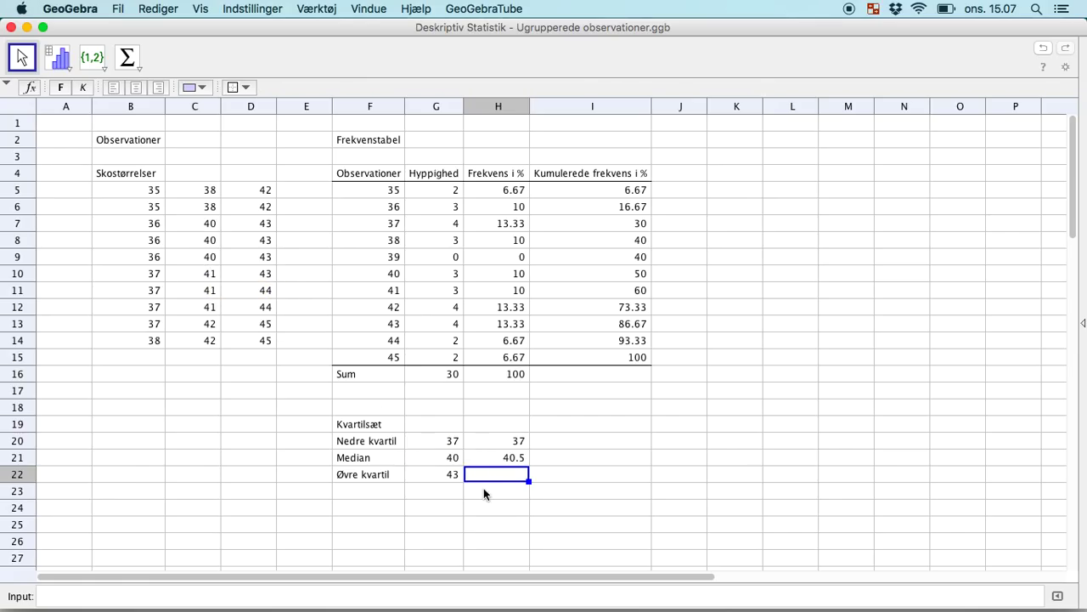
- Calculate the upper quartile of the shoe sizes in H22 with the Q3 function over B5:D14
text(=Q3[)
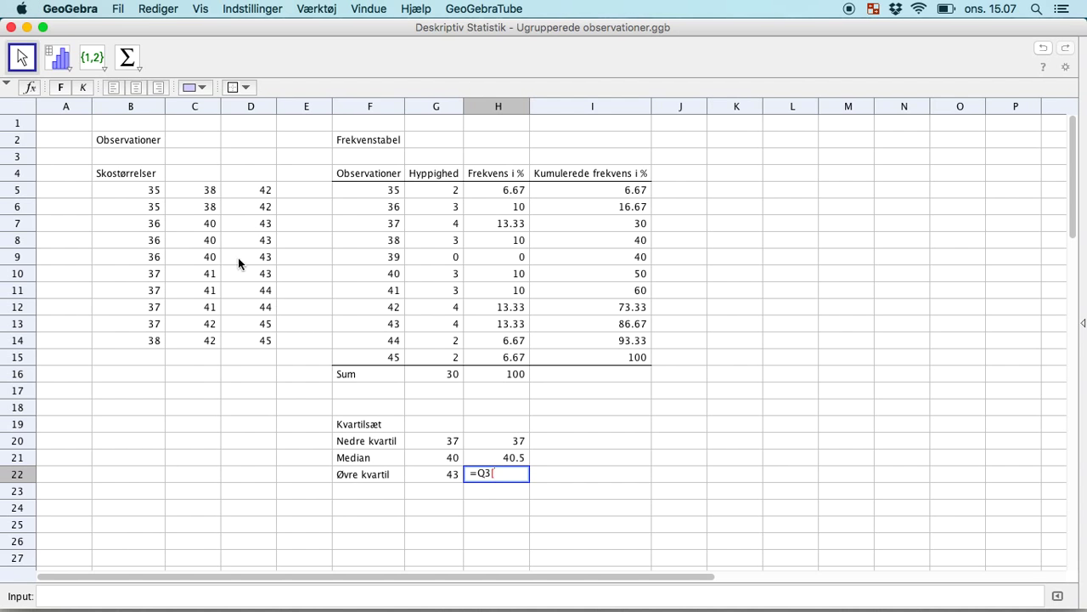
drag(153, 196, 260, 342)
key(Return)
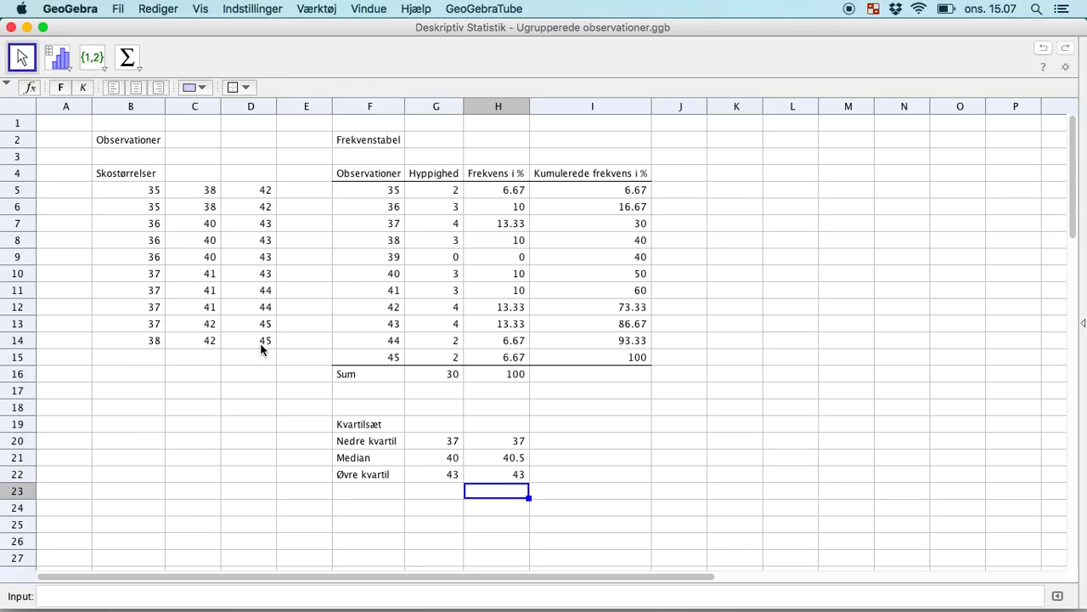
- Enter the label "Gennemsnit/middelværdi" in F23 and fit column F's width to its contents
key(Left)
key(Left)
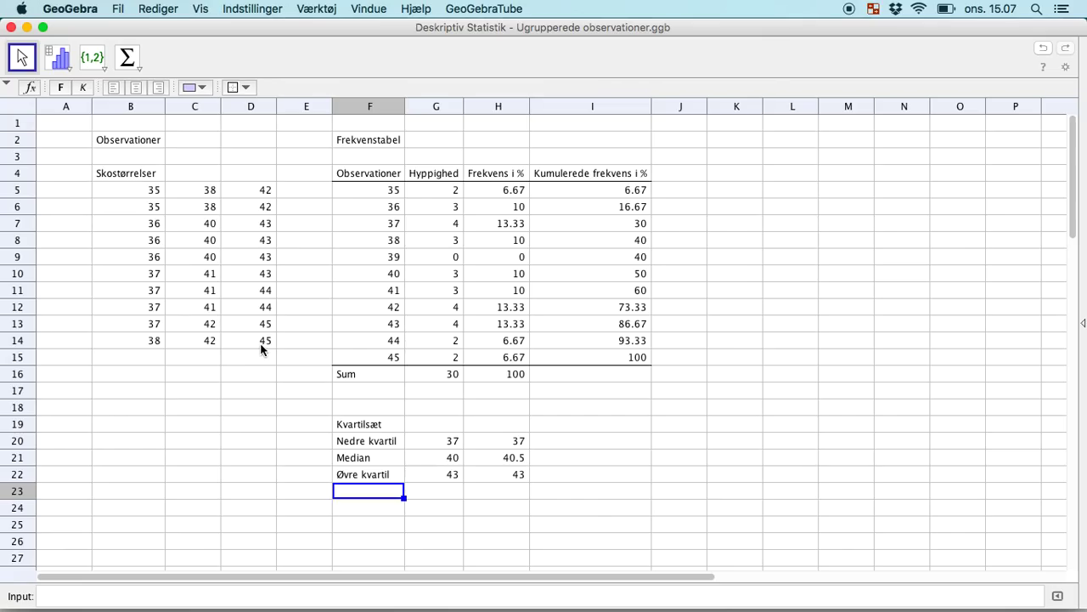
text(G)
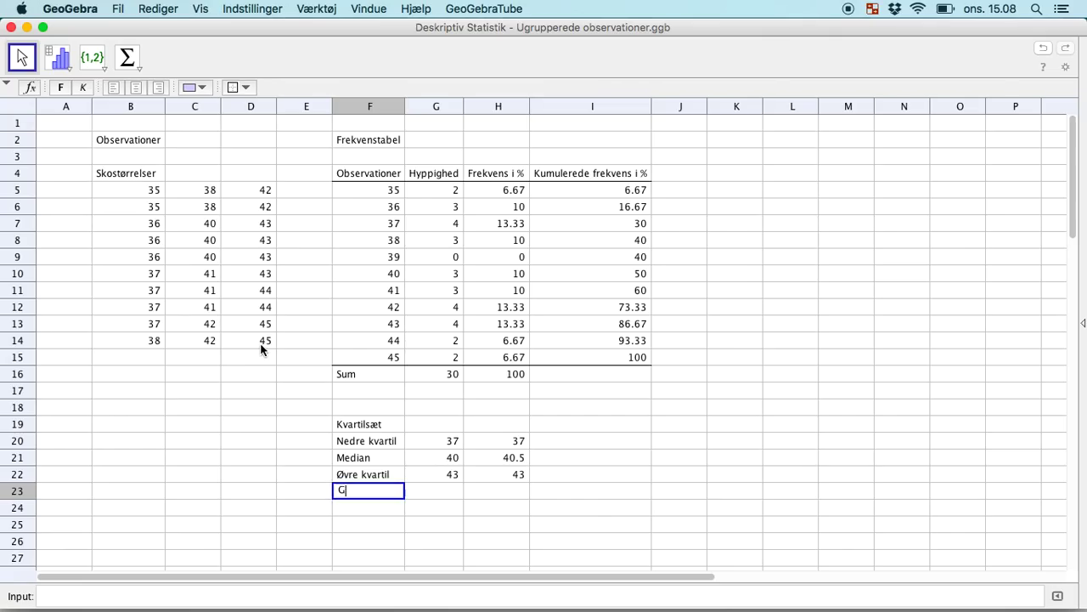
text(ennemsnit)
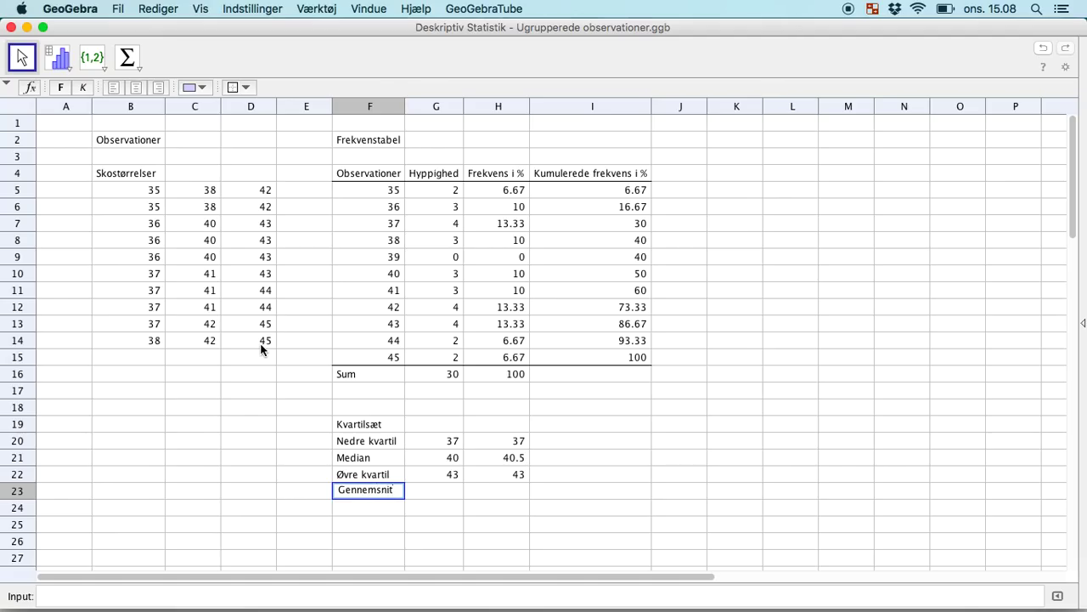
text(/middelværdi)
key(Return)
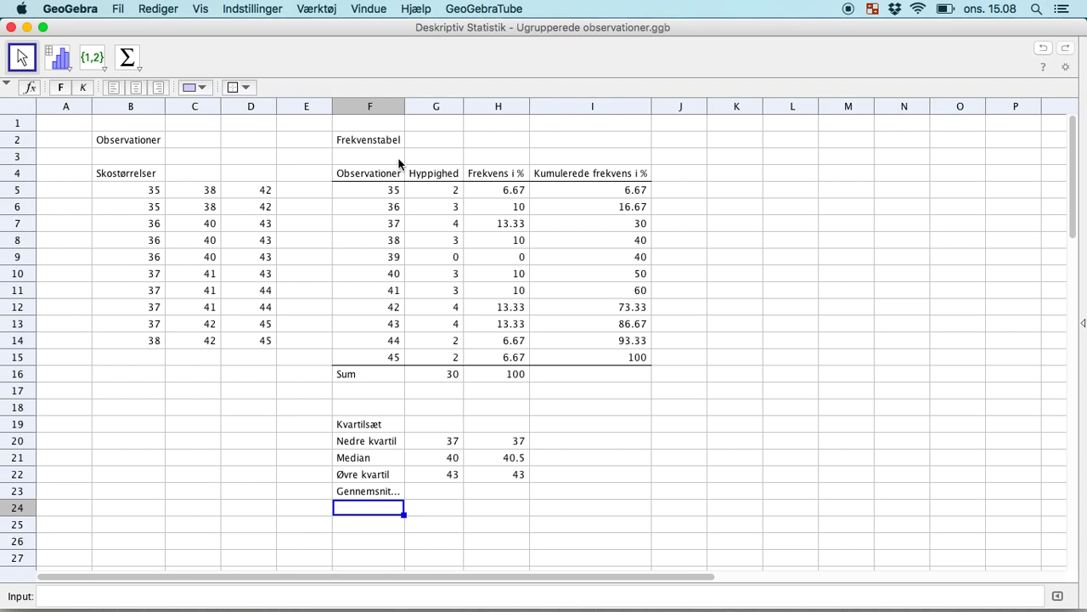
click(402, 108)
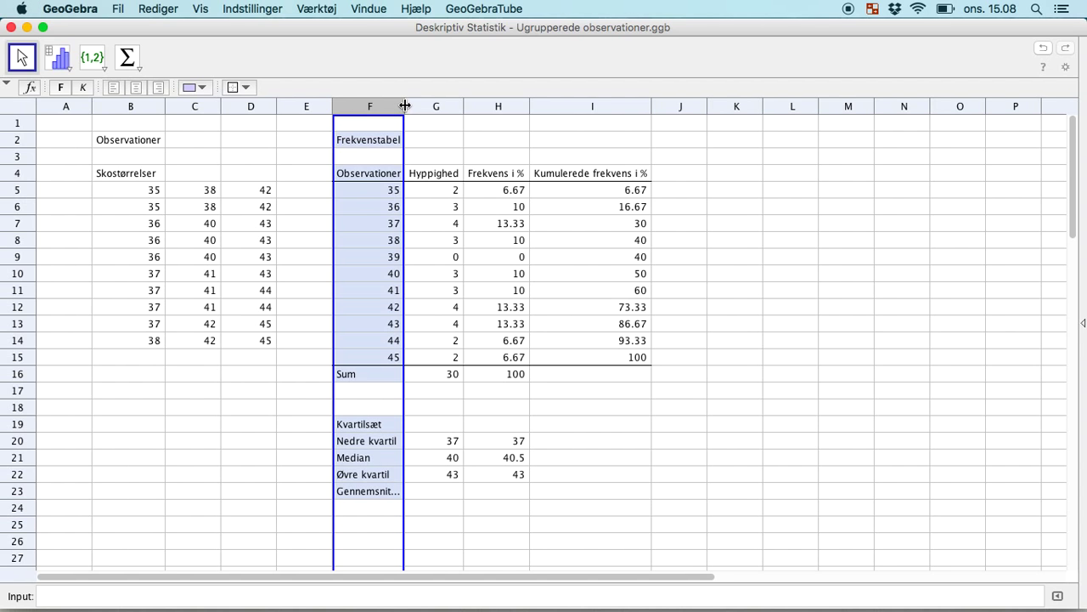
double_click(403, 108)
- Calculate the mean of the shoe sizes in H23 with the middel function over B5:D14
click(542, 490)
text(=mide)
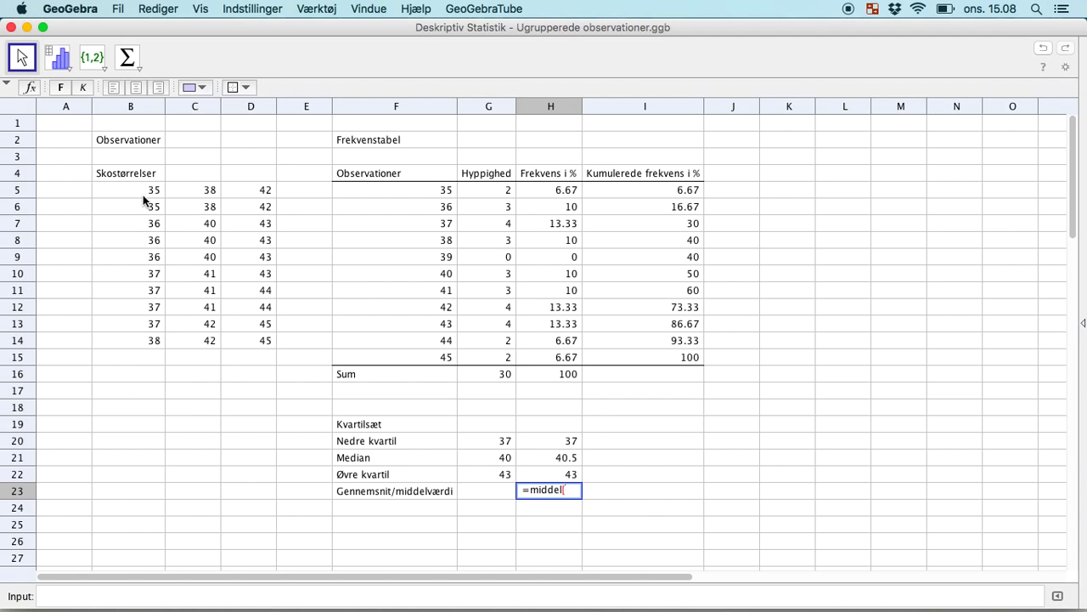
text(()
drag(134, 189, 240, 342)
text())
key(Return)
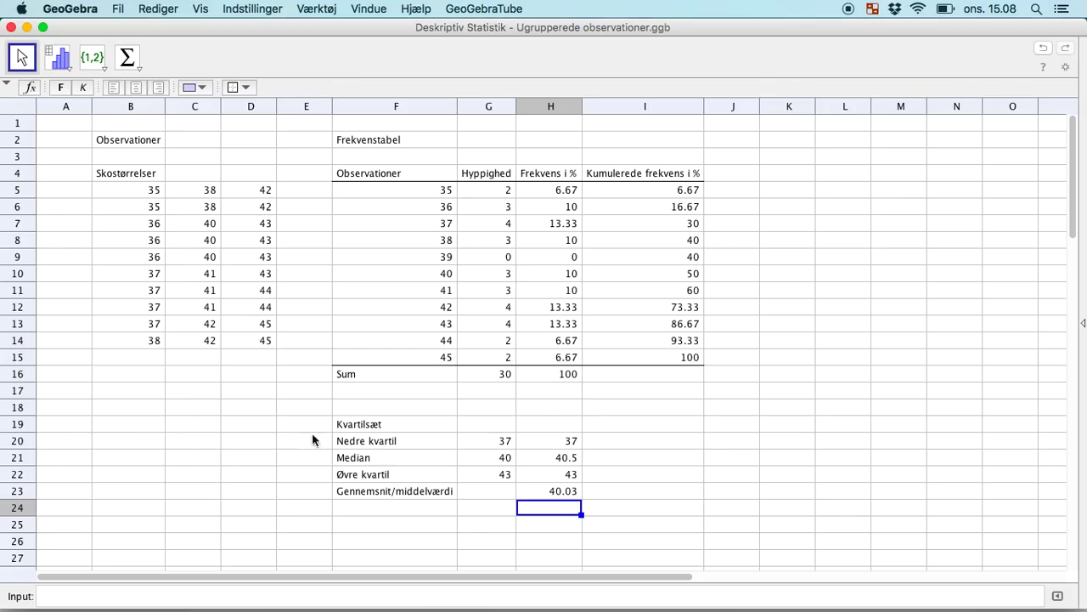
- Calculate the mean in G23 as the Sum of B5:D14 divided by 30
click(482, 491)
text(=)
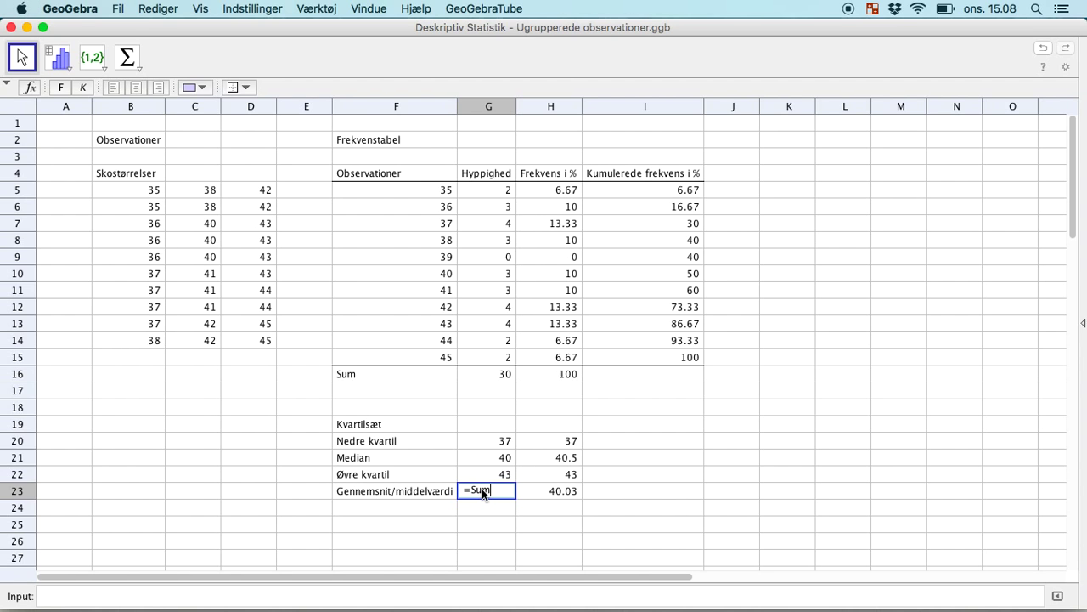
text(Sum[)
drag(138, 185, 262, 341)
text(/30)
key(Return)
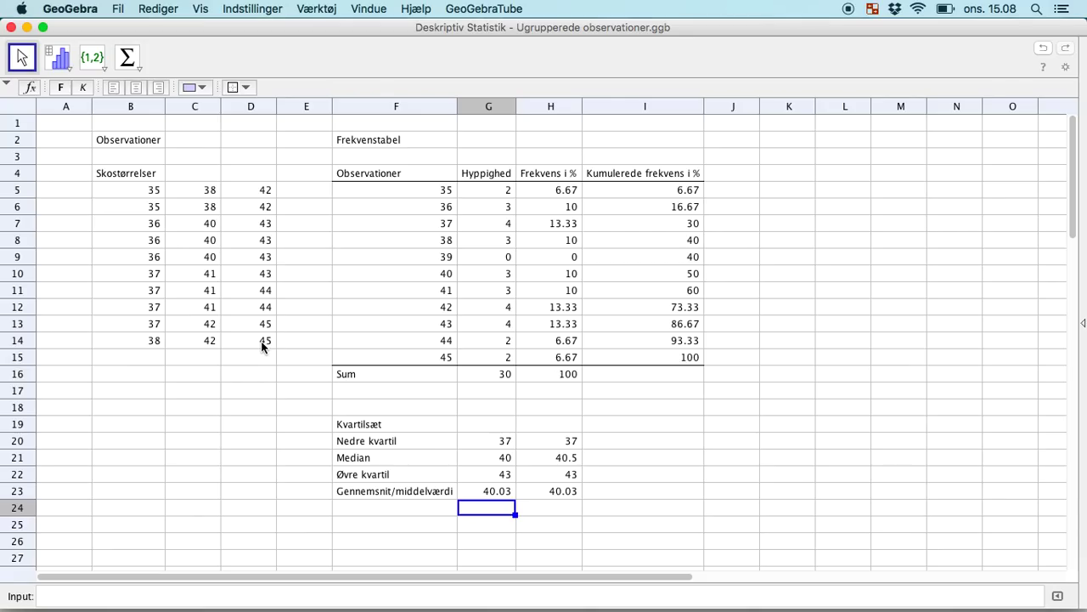
- Enter the label "Typetal" in F24, below the mean's label
key(Left)
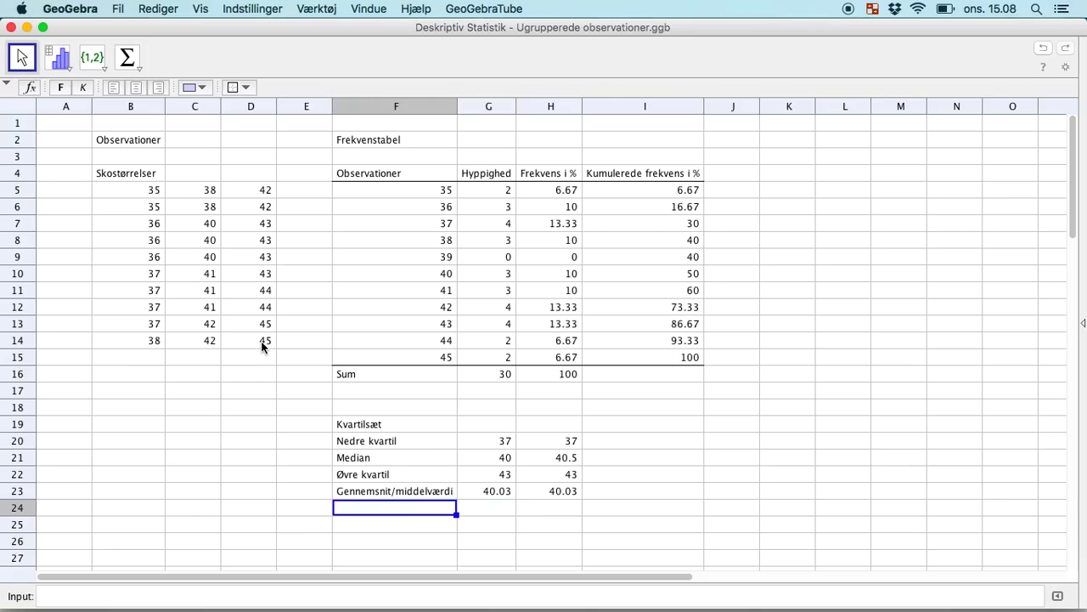
text(Typetal)
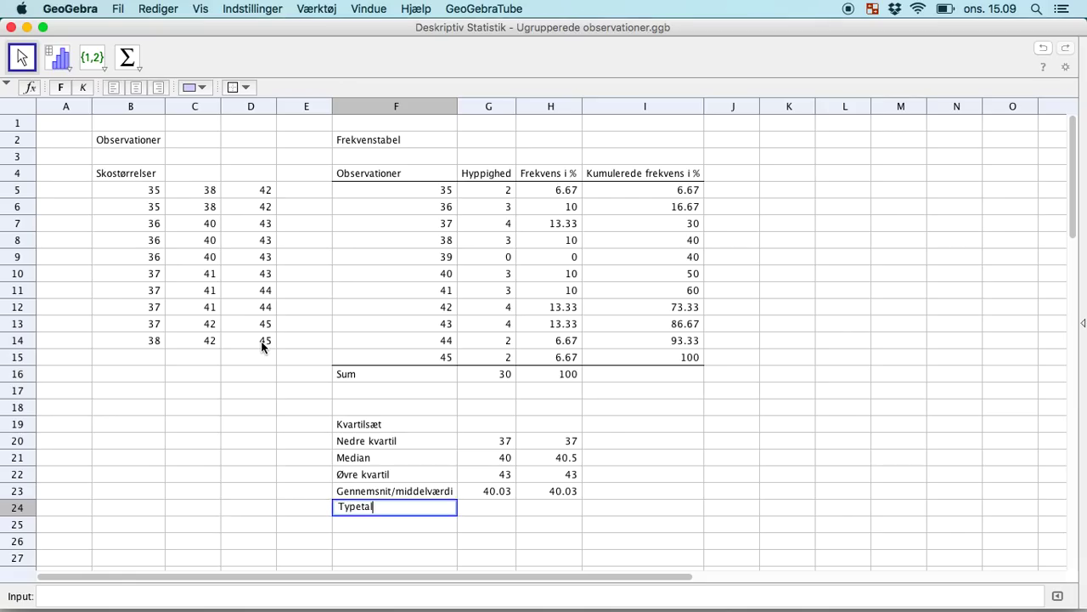
key(Tab)
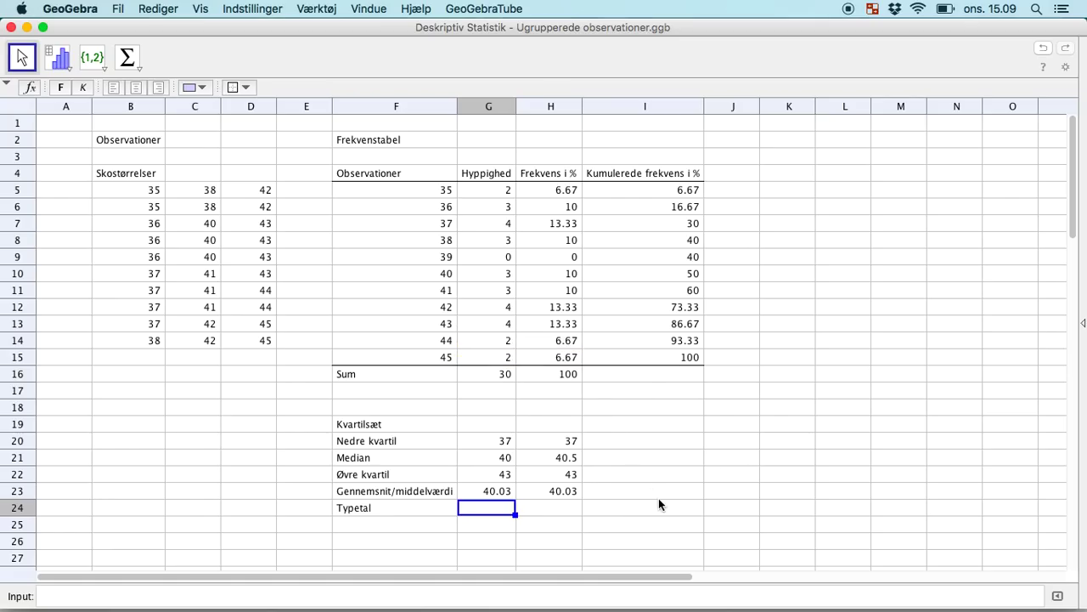
- Find the modes of the shoe sizes in H24 with the typetal function over B5:D14
key(Right)
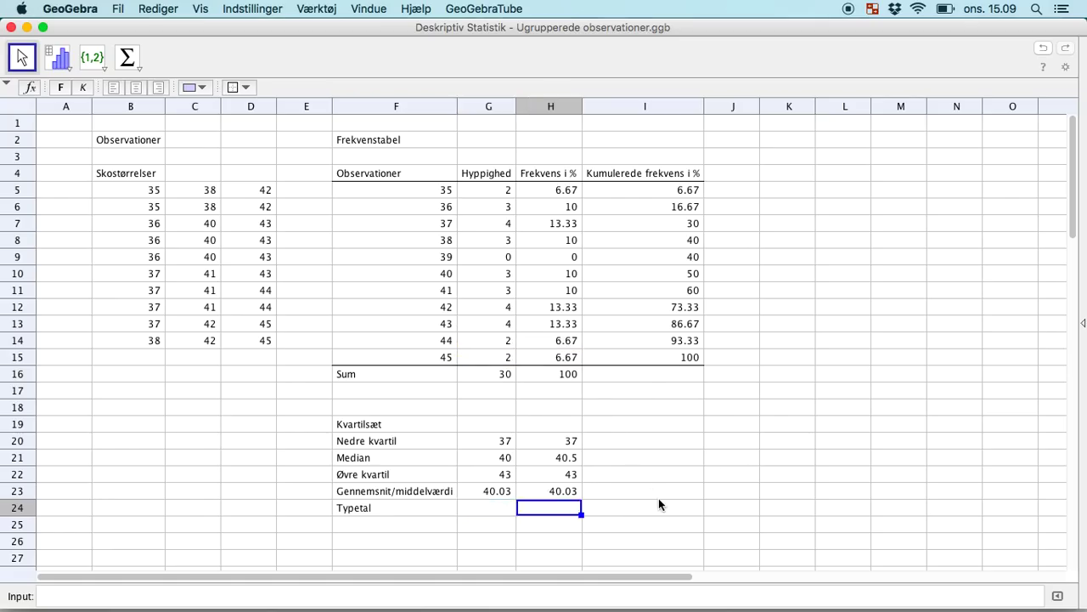
text(=typetal)
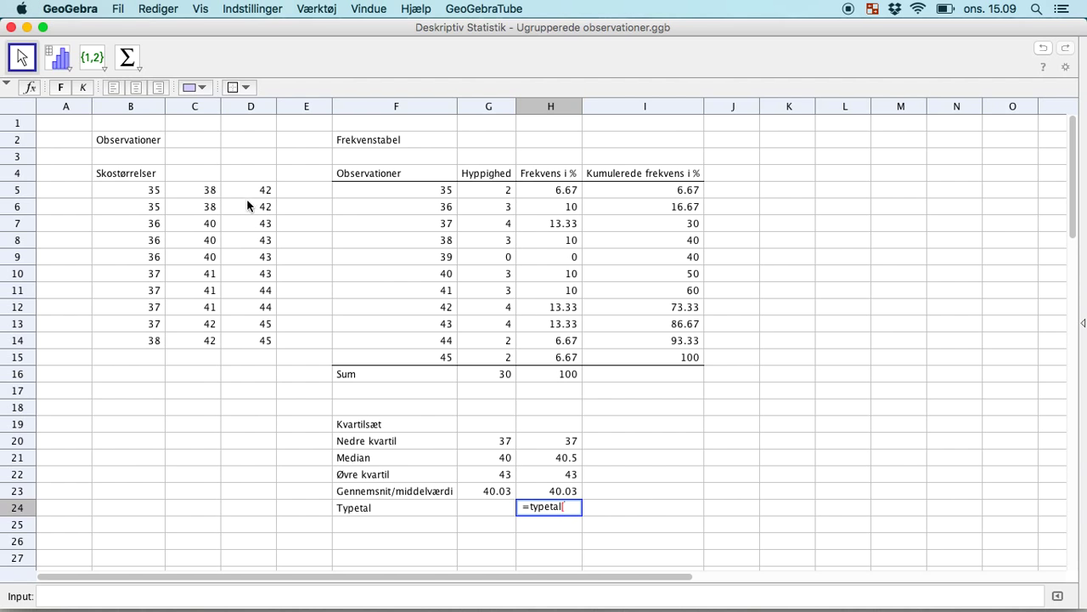
text(()
drag(141, 196, 236, 335)
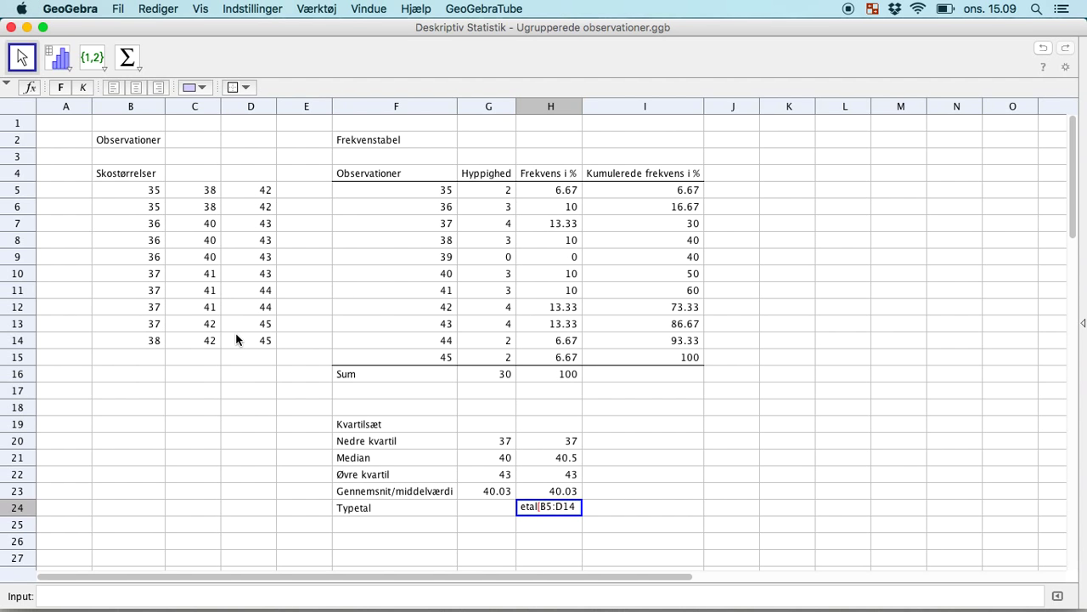
key(Return)
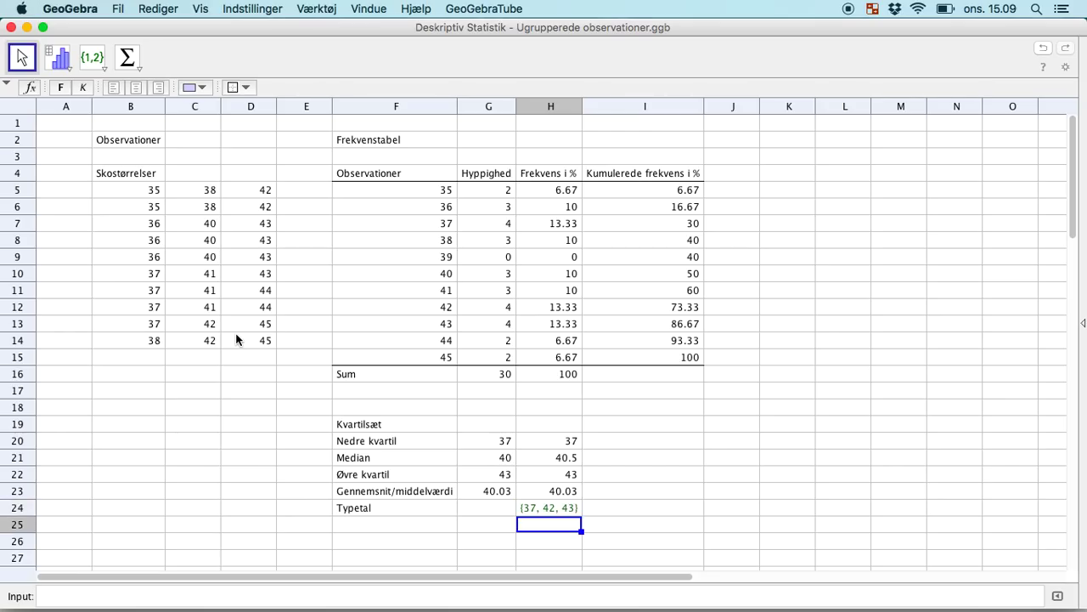
- Enter the modes "37, 42, 43" manually in G24, beside the Typetal label
key(Up)
key(Left)
text(37, 42, 43)
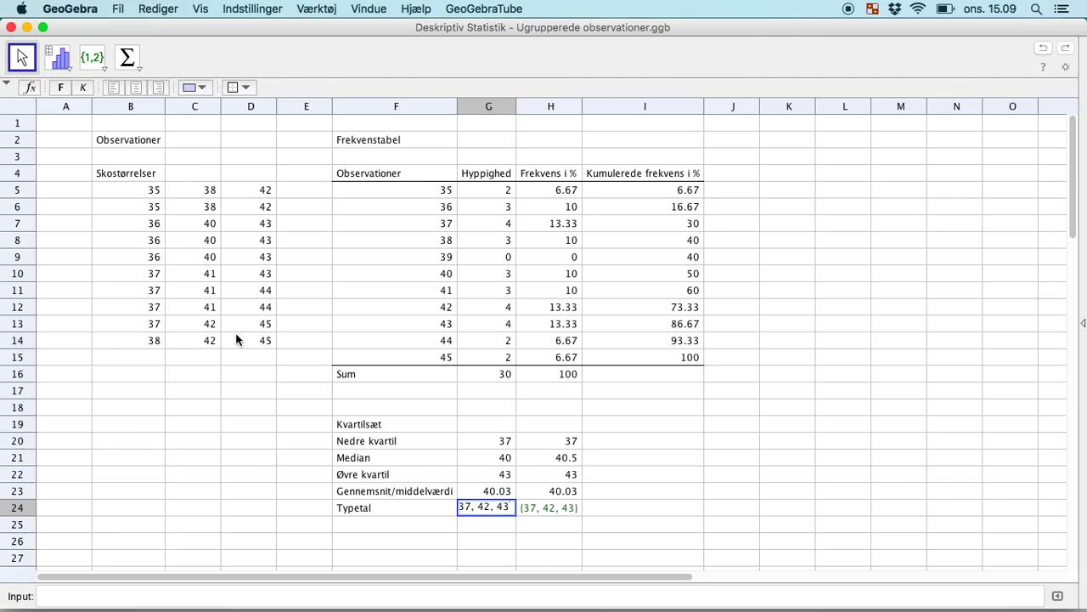
key(Return)
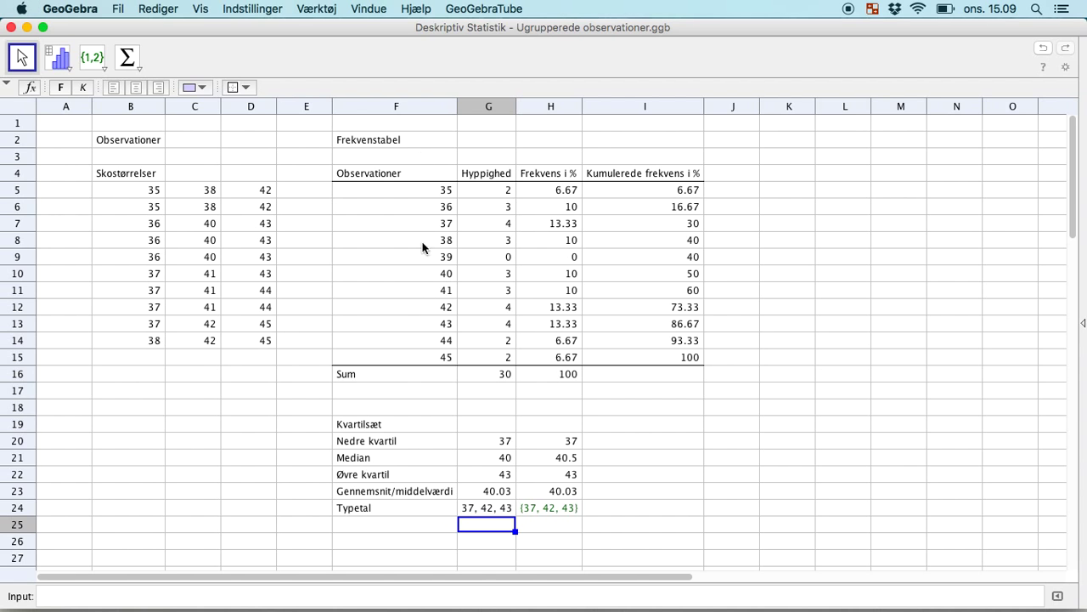
mouse_move(501, 314)
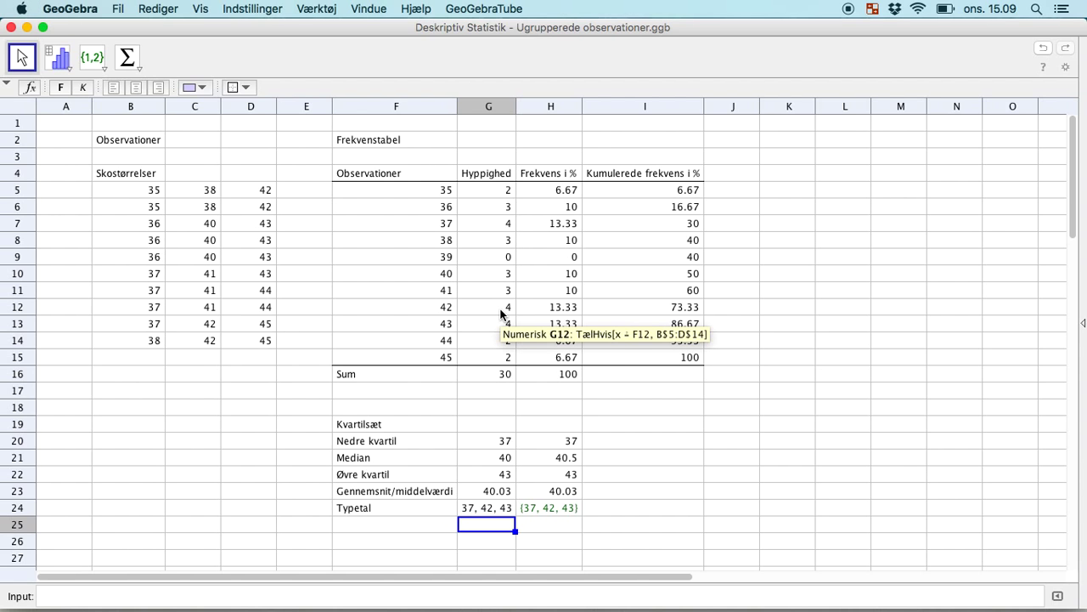